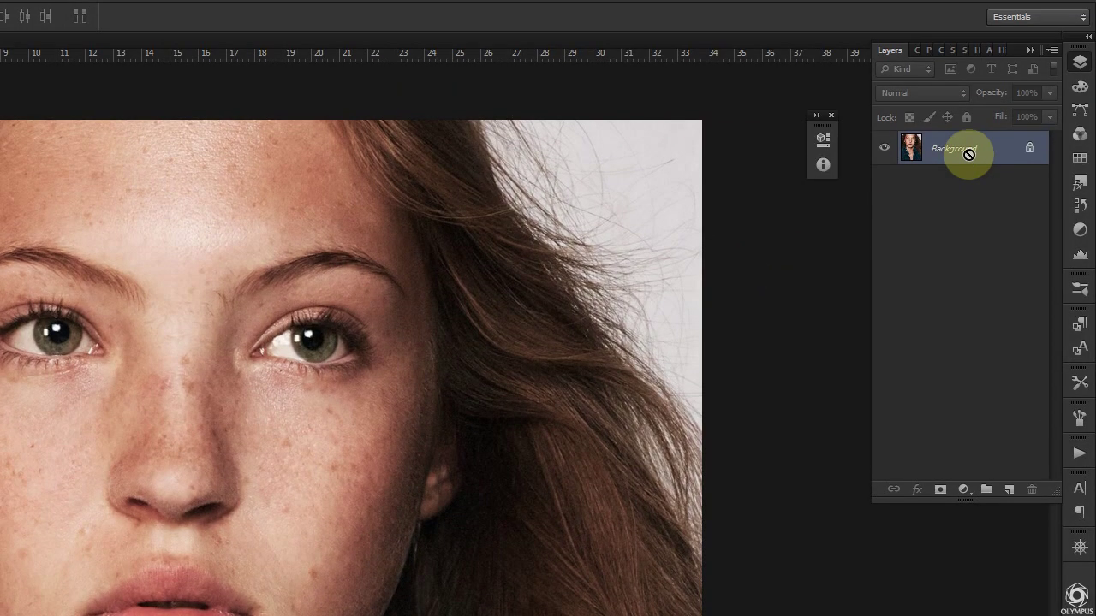
Step: Duplicate the background to Layer 1, compare Red, Green and Blue, and copy Blue to Blue copy
key(ctrl+j)
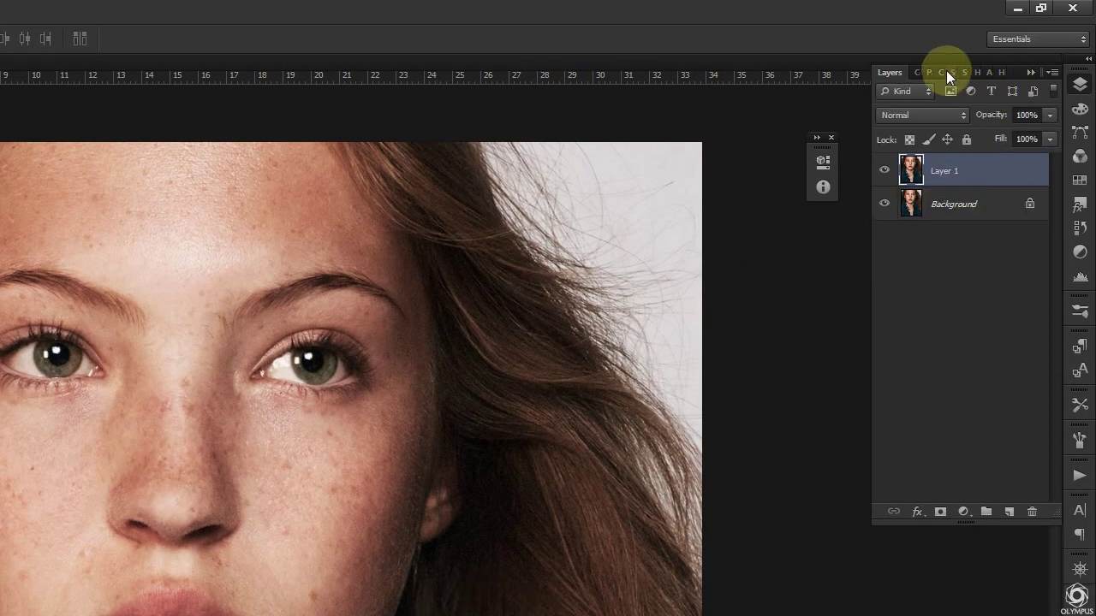
click(939, 74)
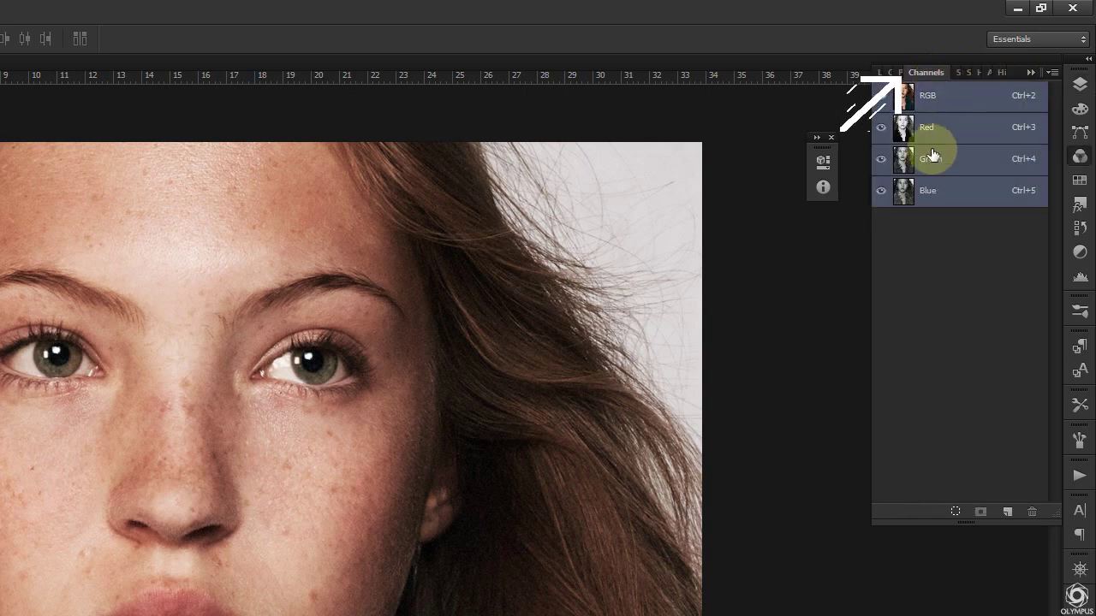
click(952, 137)
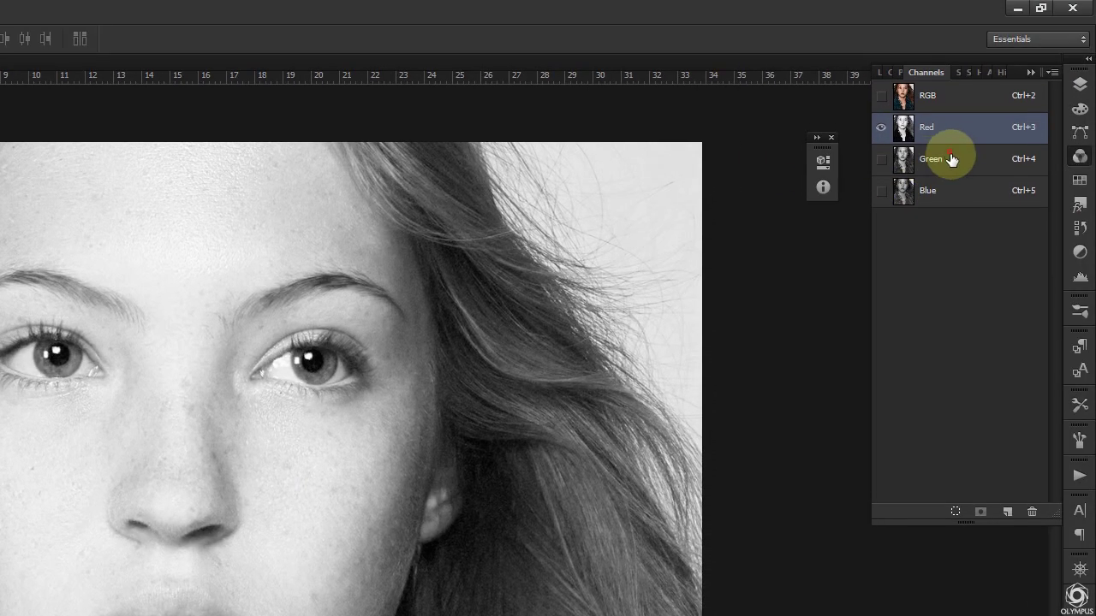
click(950, 159)
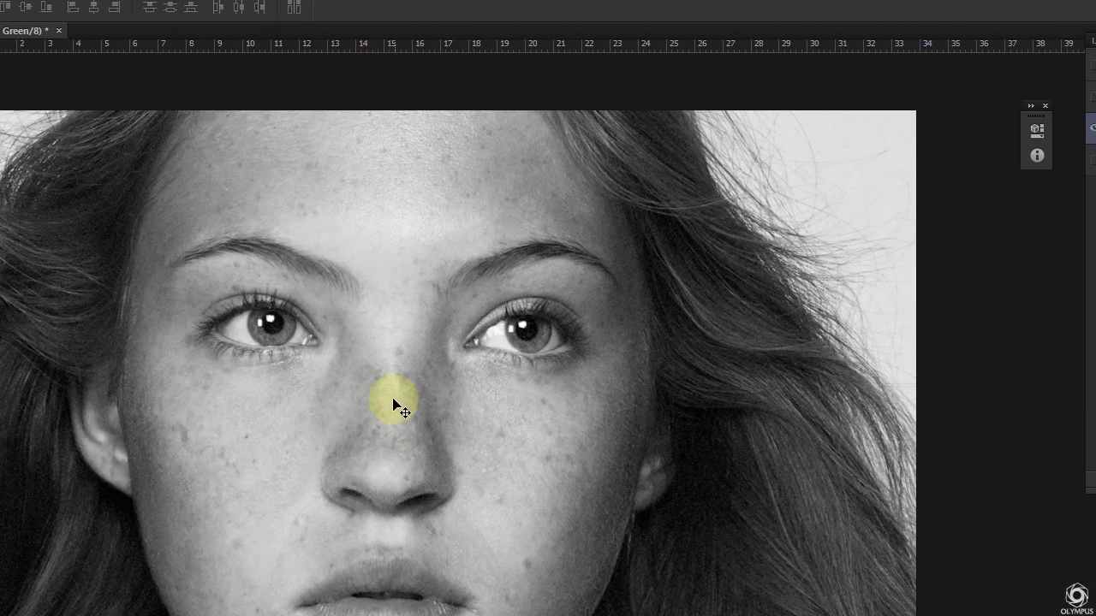
click(897, 172)
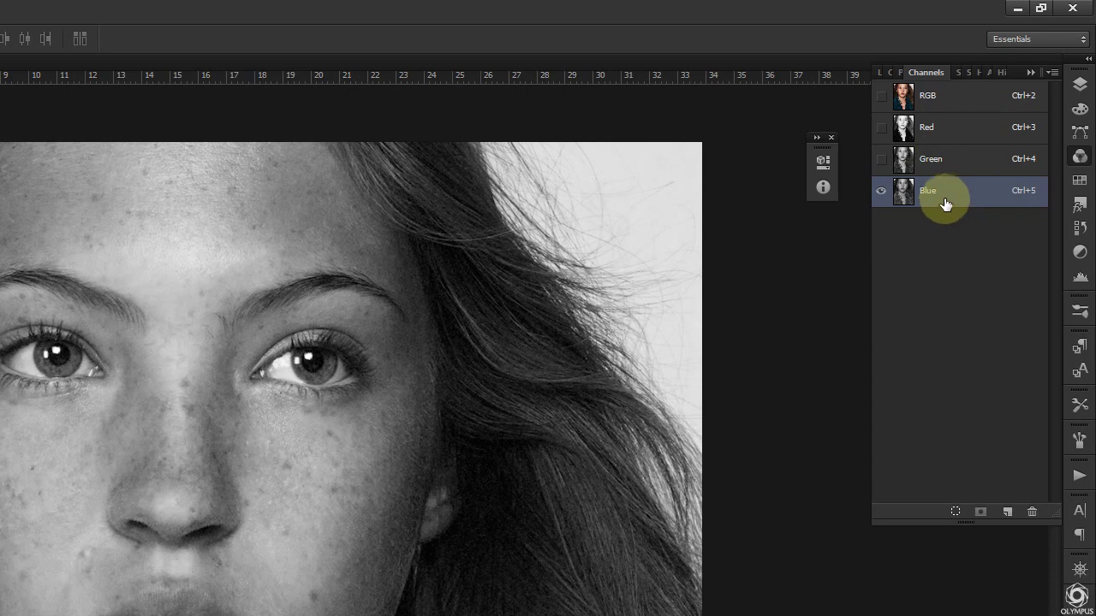
drag(949, 199, 998, 511)
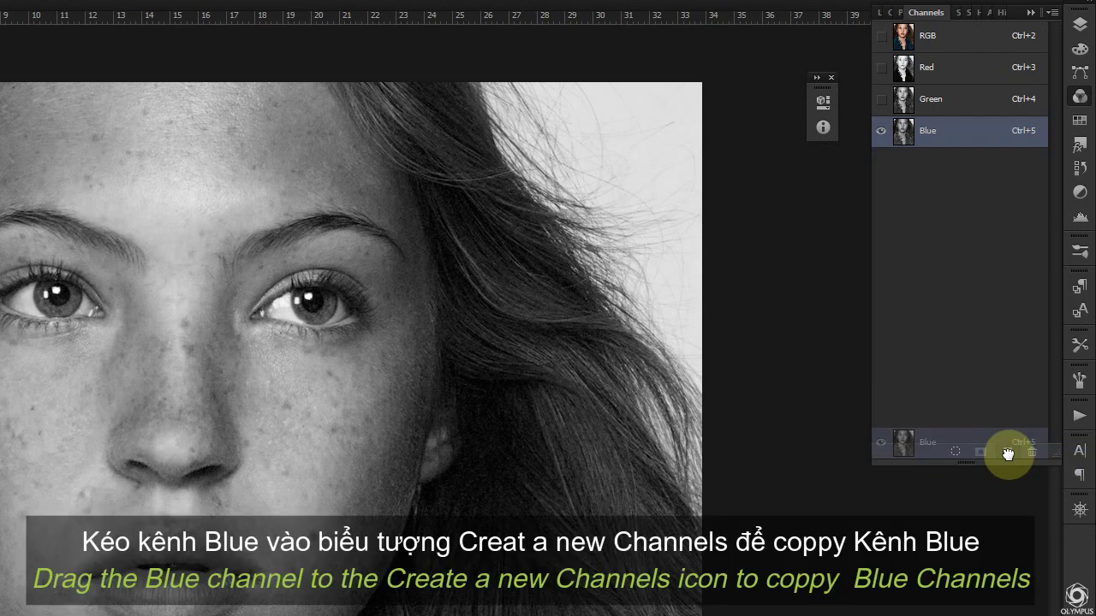
drag(997, 463, 1007, 463)
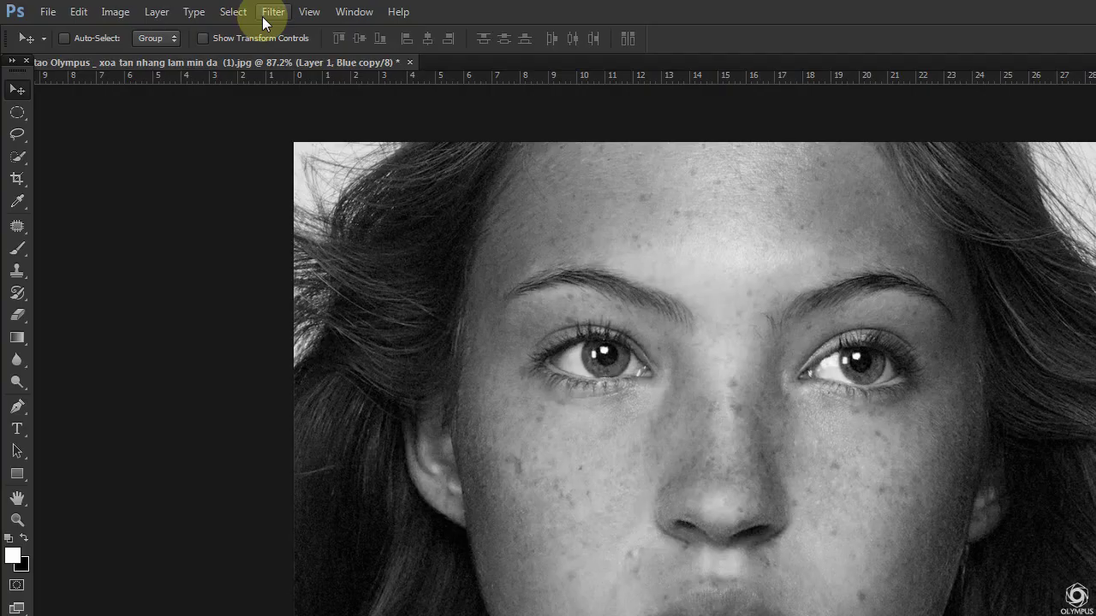
Step: Run High Pass with an 8-pixel radius on the Blue copy channel
click(274, 12)
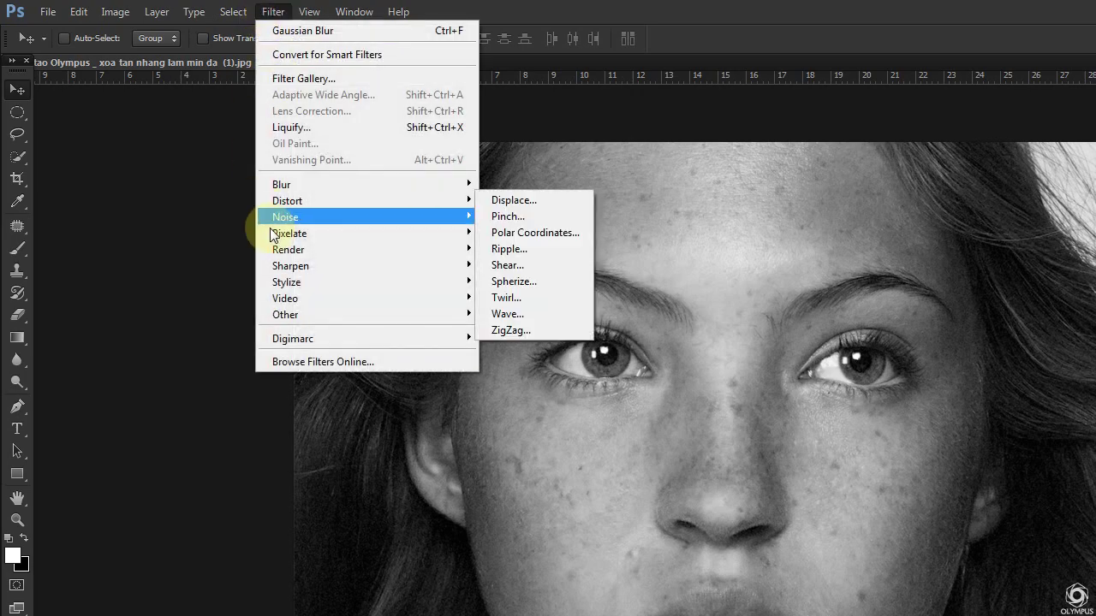
mouse_move(285, 314)
click(503, 336)
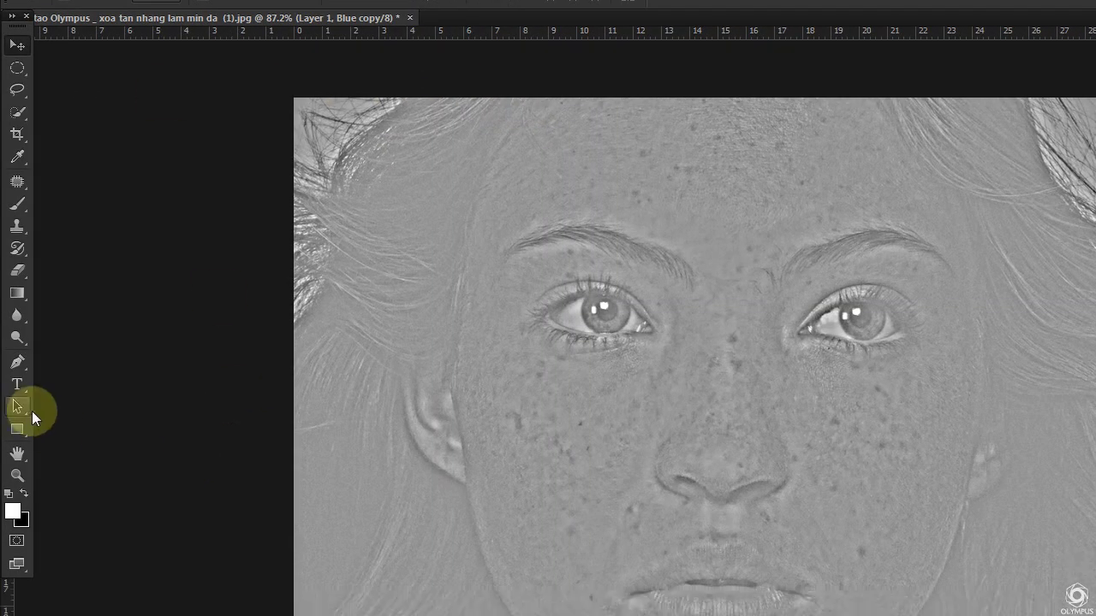
Step: Set the brush colour to a mid-grey (#8f8f8f) sampled from the skin
key(b)
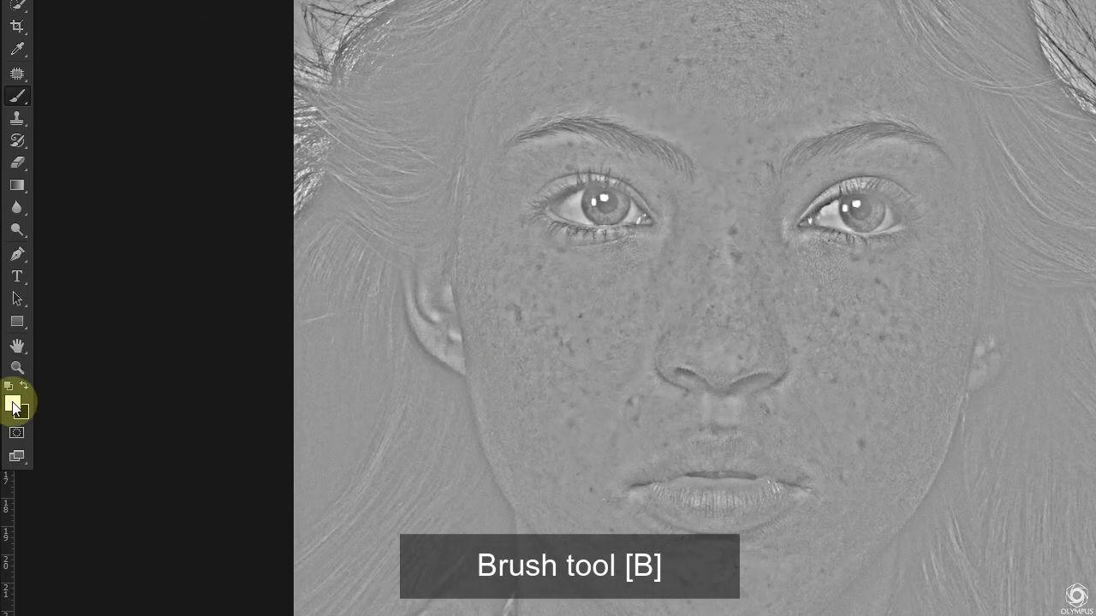
double_click(13, 409)
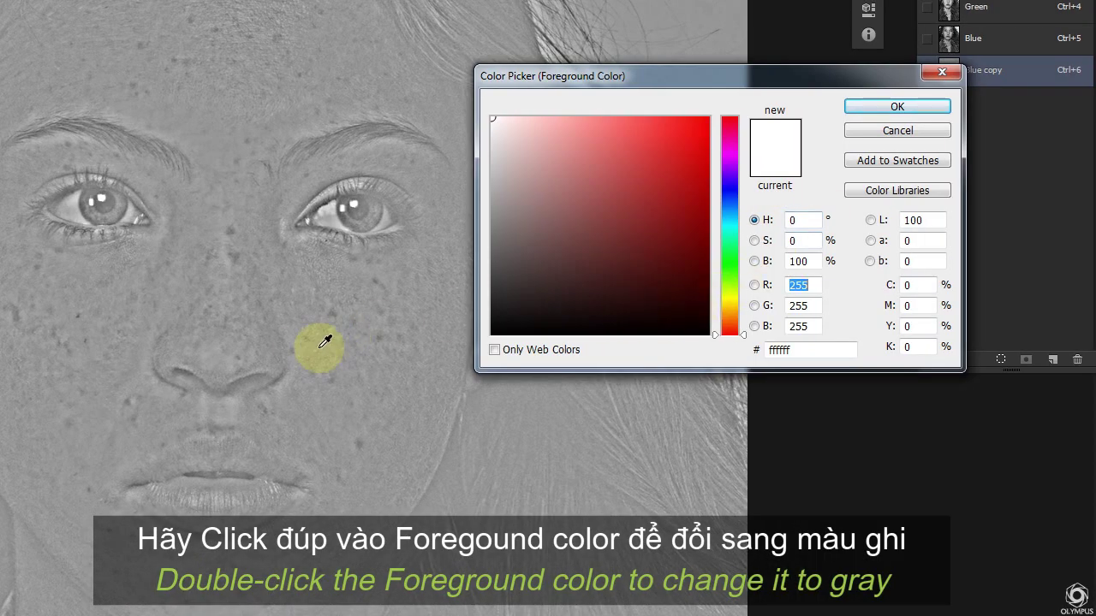
click(299, 367)
click(302, 359)
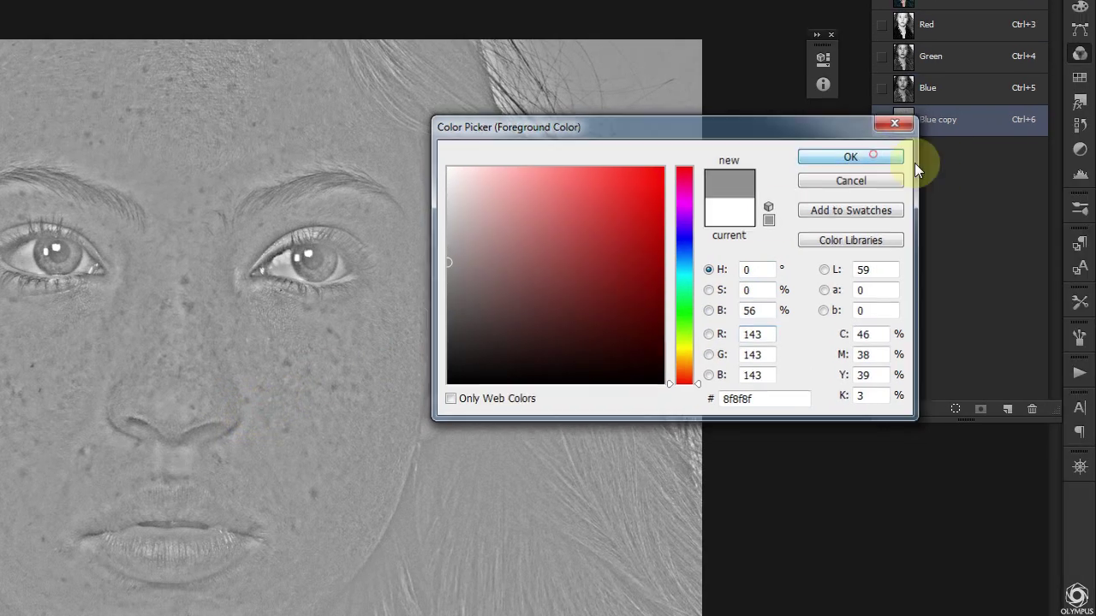
click(897, 106)
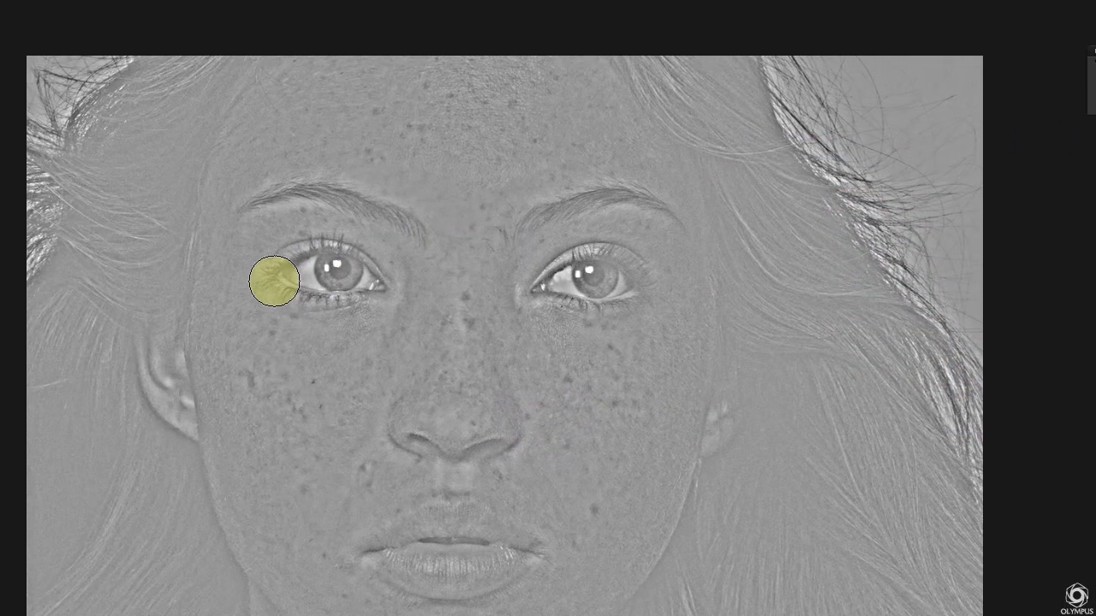
Step: Paint flat grey over both eyes and the lips in the Blue copy channel
mouse_move(274, 282)
mouse_down()
mouse_move(331, 269)
mouse_move(337, 254)
mouse_move(296, 258)
mouse_move(320, 279)
mouse_move(371, 276)
mouse_move(304, 262)
mouse_up()
mouse_move(526, 296)
mouse_down()
mouse_move(626, 264)
mouse_move(561, 283)
mouse_move(602, 284)
mouse_move(553, 250)
mouse_move(568, 251)
mouse_up()
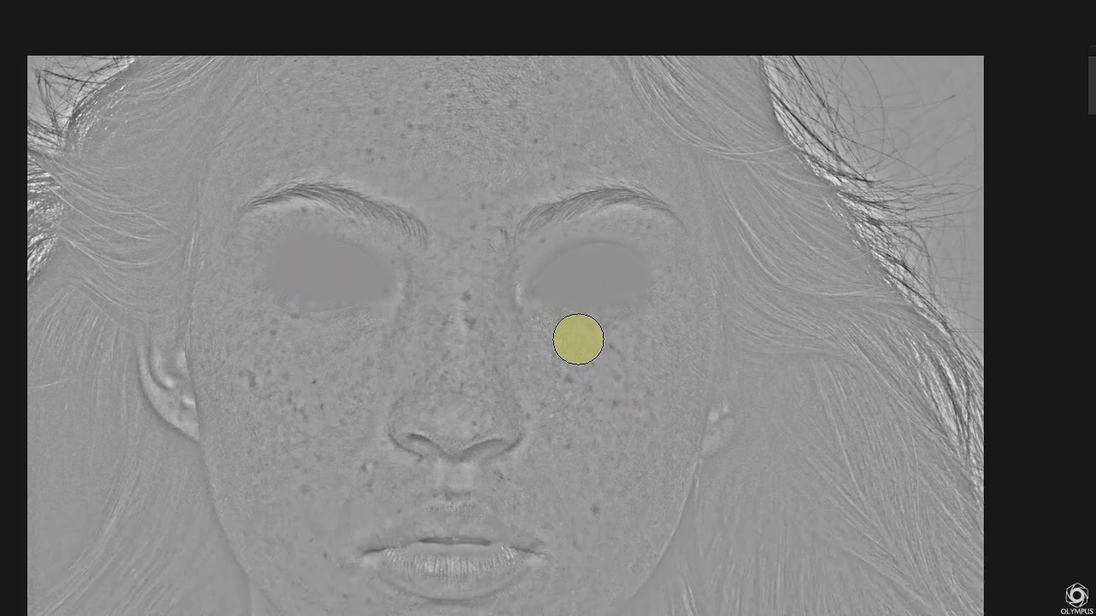
scroll(403, 360, down, 3)
drag(377, 441, 439, 426)
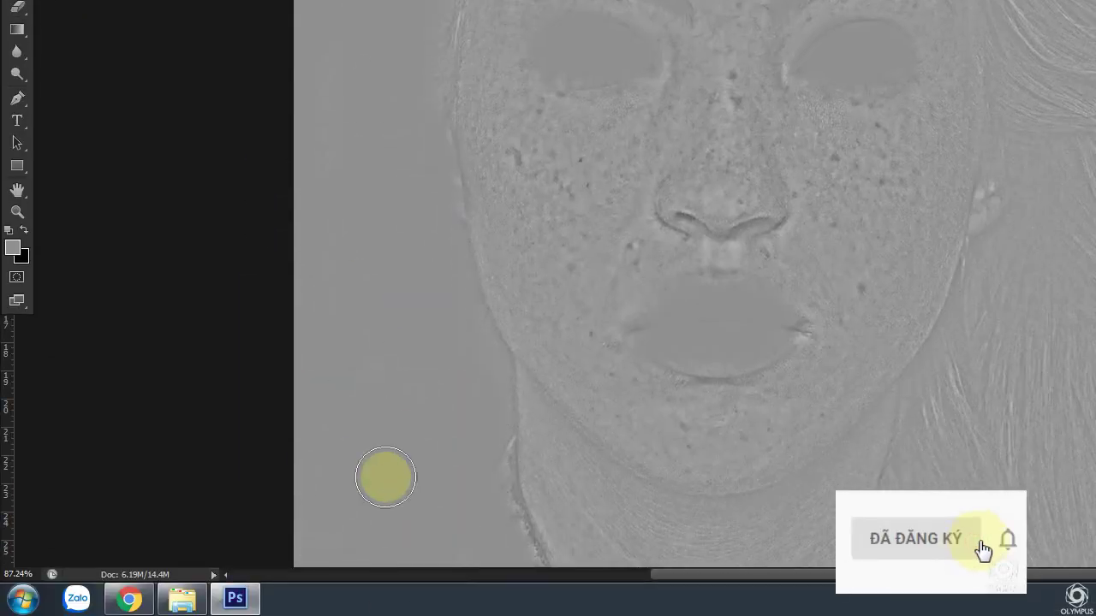
scroll(384, 477, down, 5)
scroll(543, 171, down, 3)
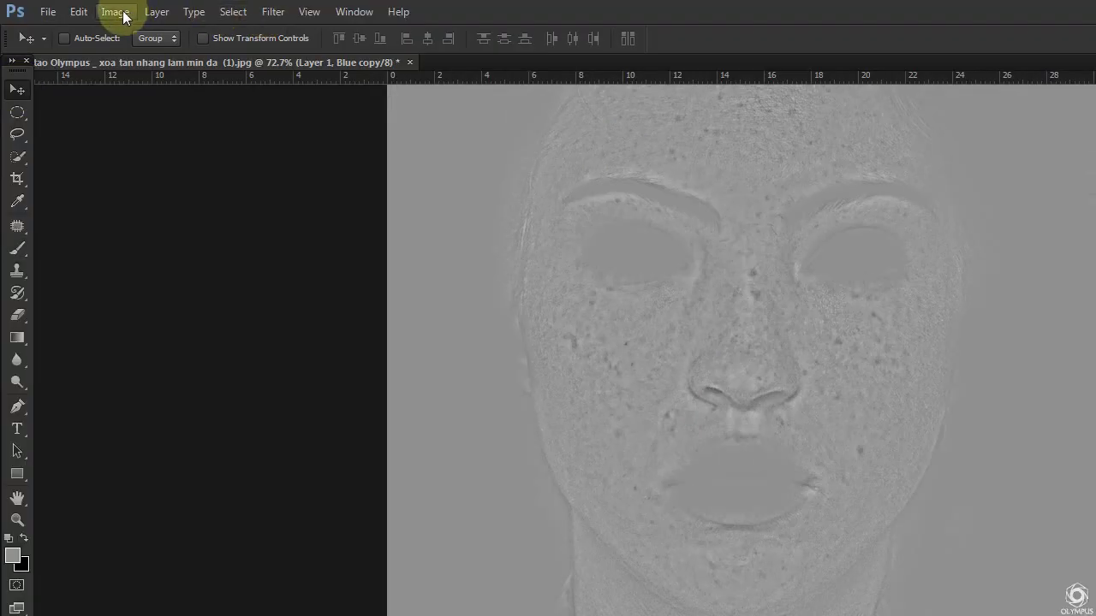
Step: Run Image > Calculations to create a new Alpha 1 channel
click(123, 12)
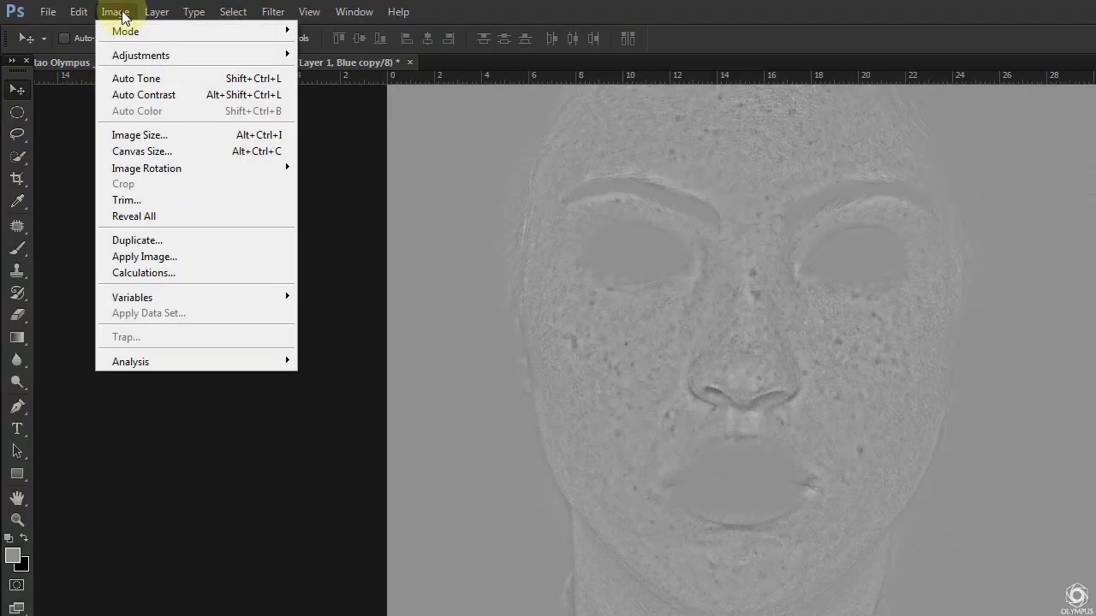
click(153, 273)
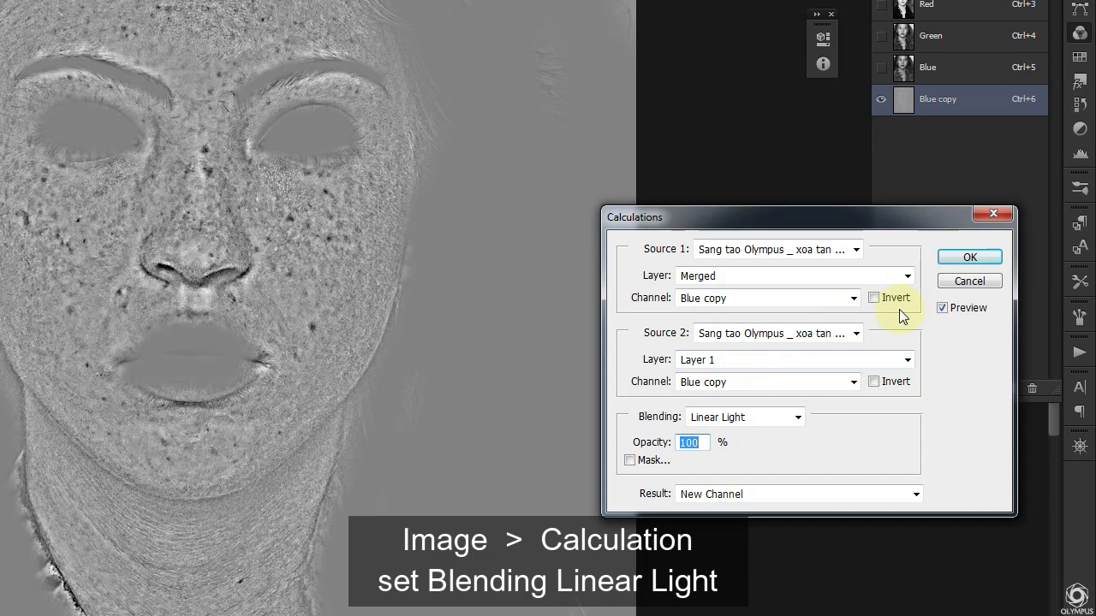
click(975, 258)
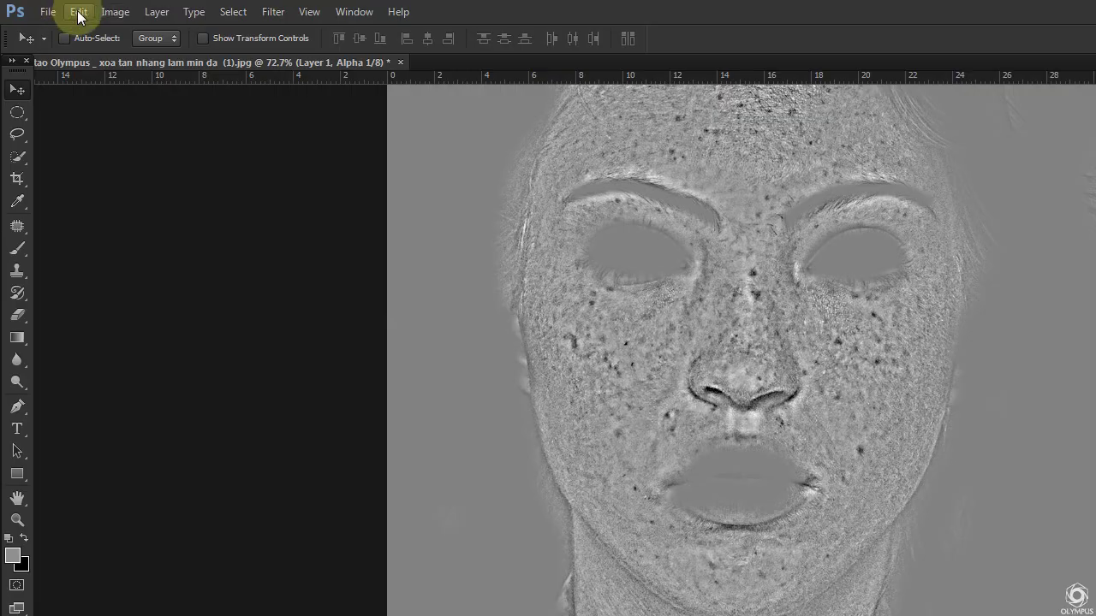
Step: Repeat Calculations, blending Alpha 2 with itself in Linear Light to create Alpha 3
click(121, 19)
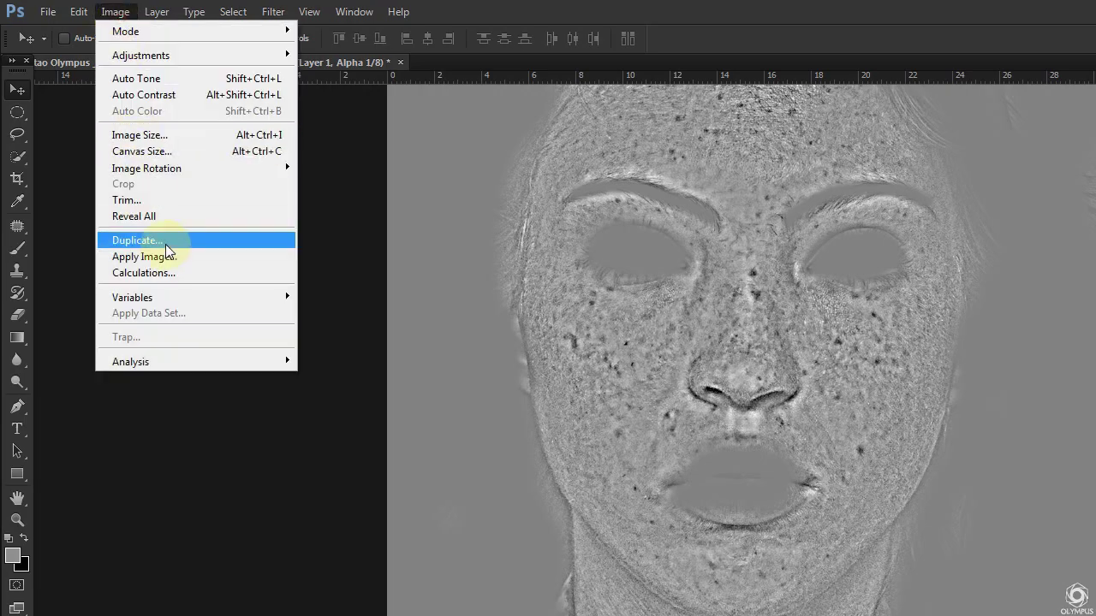
click(144, 272)
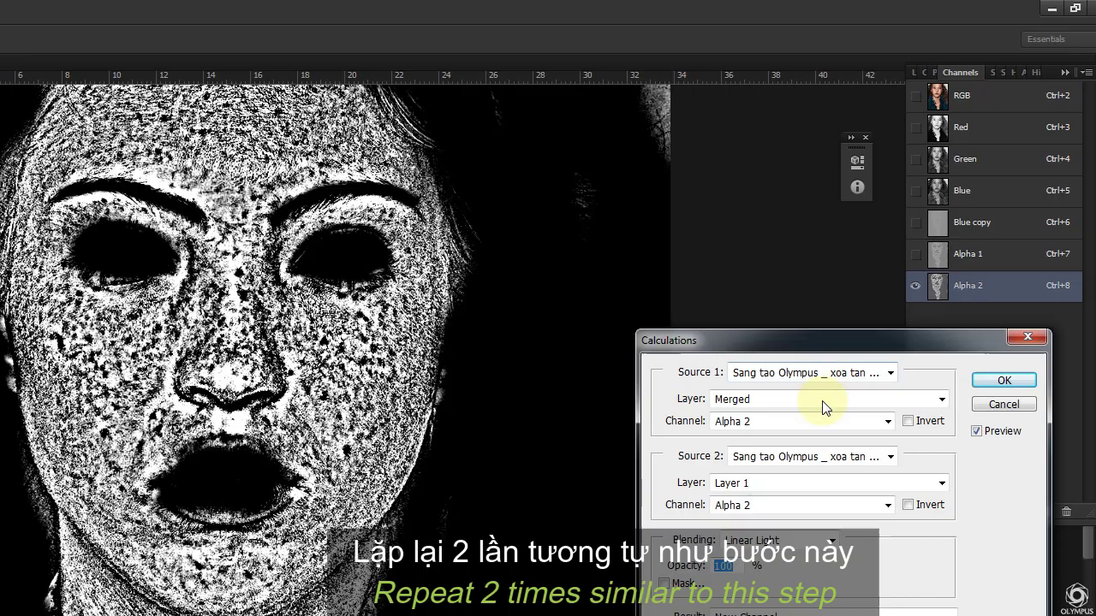
key(Return)
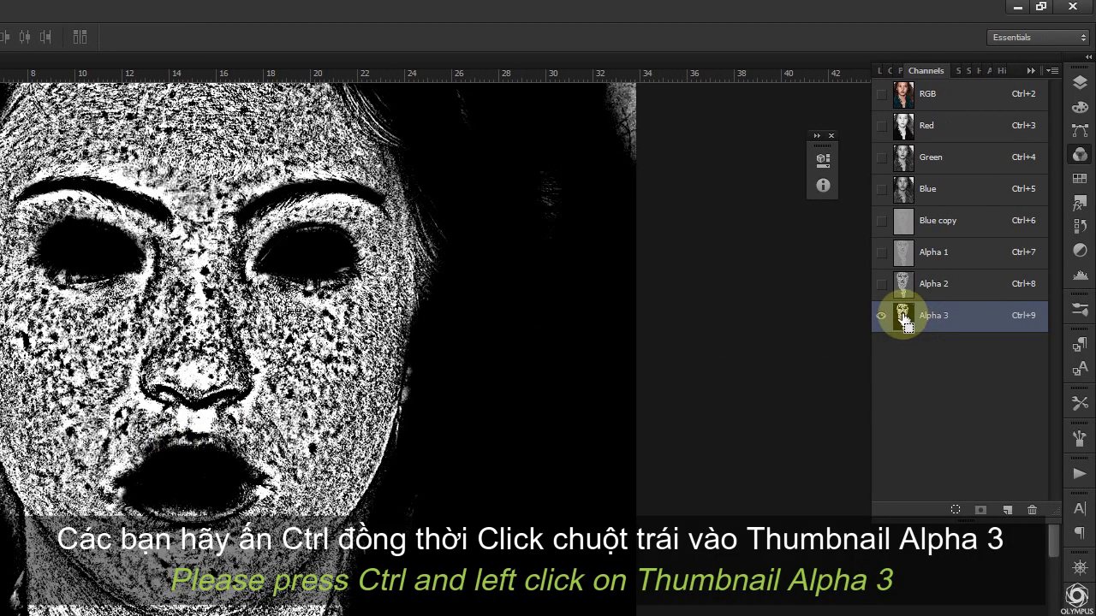
Step: Load Alpha 3 as an inverted selection over the RGB composite and show the Layers panel
ctrl+click(902, 315)
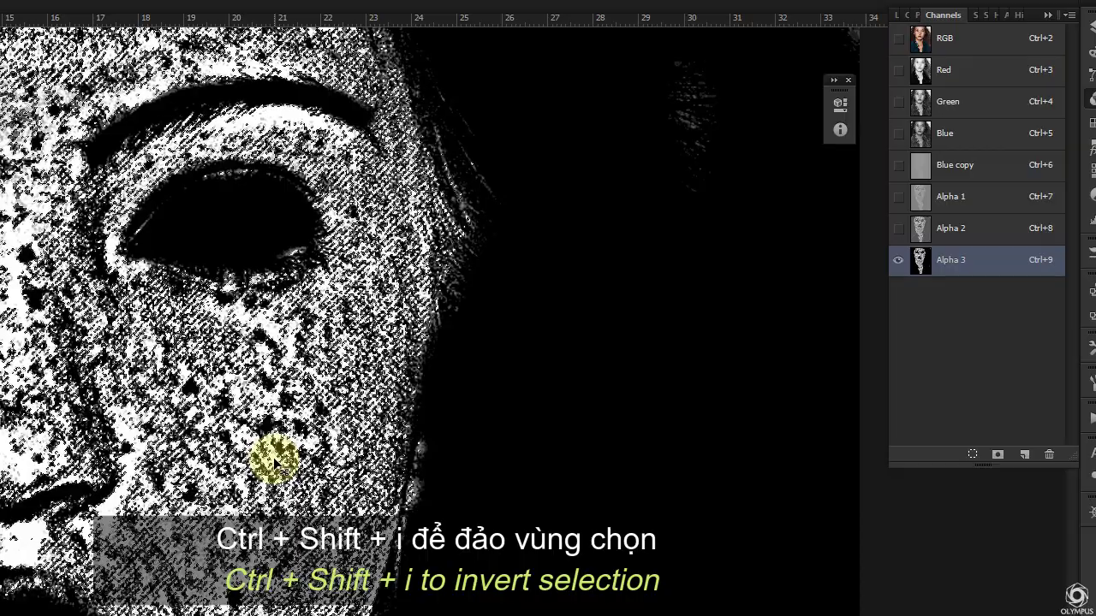
key(ctrl+shift+i)
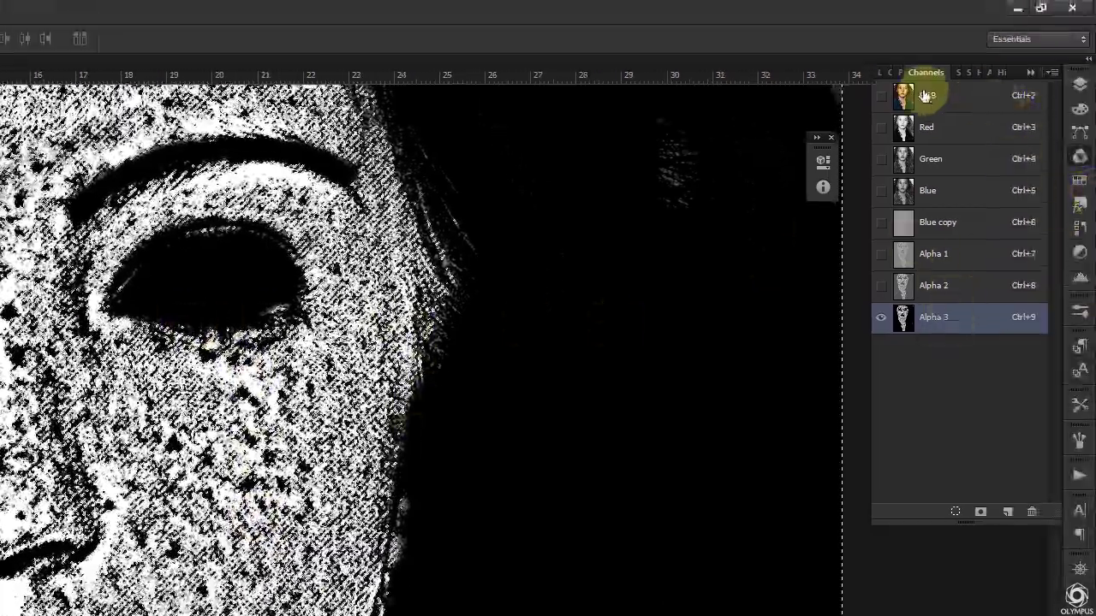
click(950, 96)
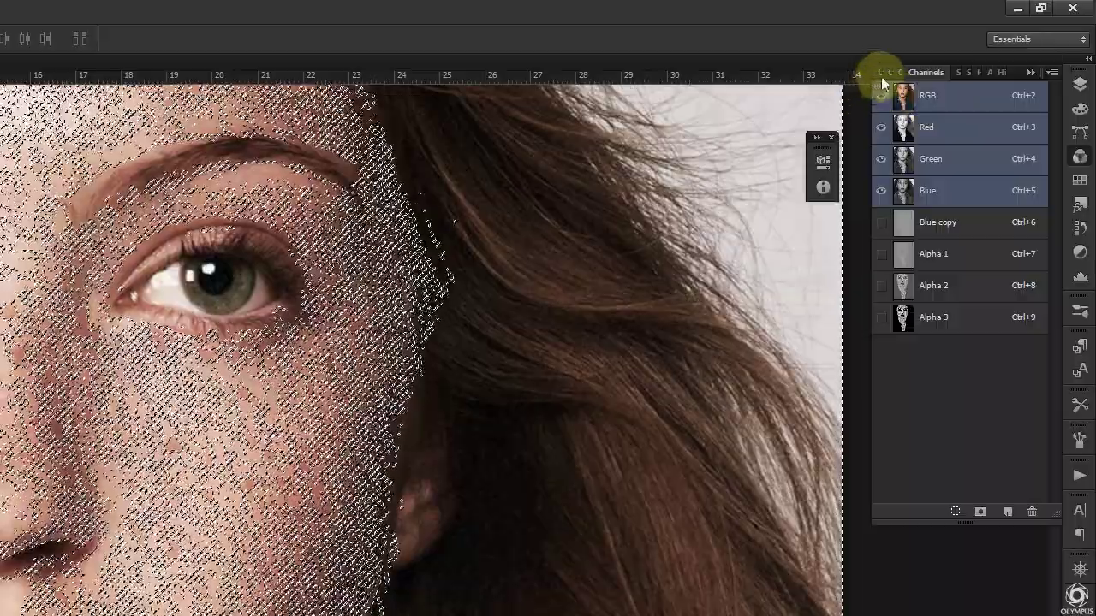
click(881, 73)
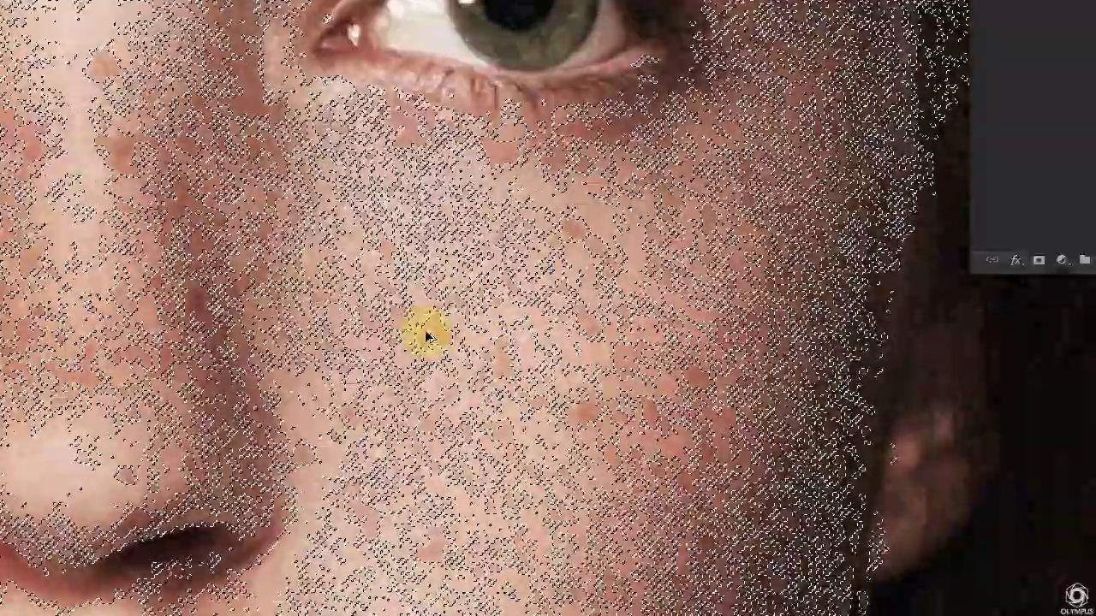
scroll(425, 336, up, 3)
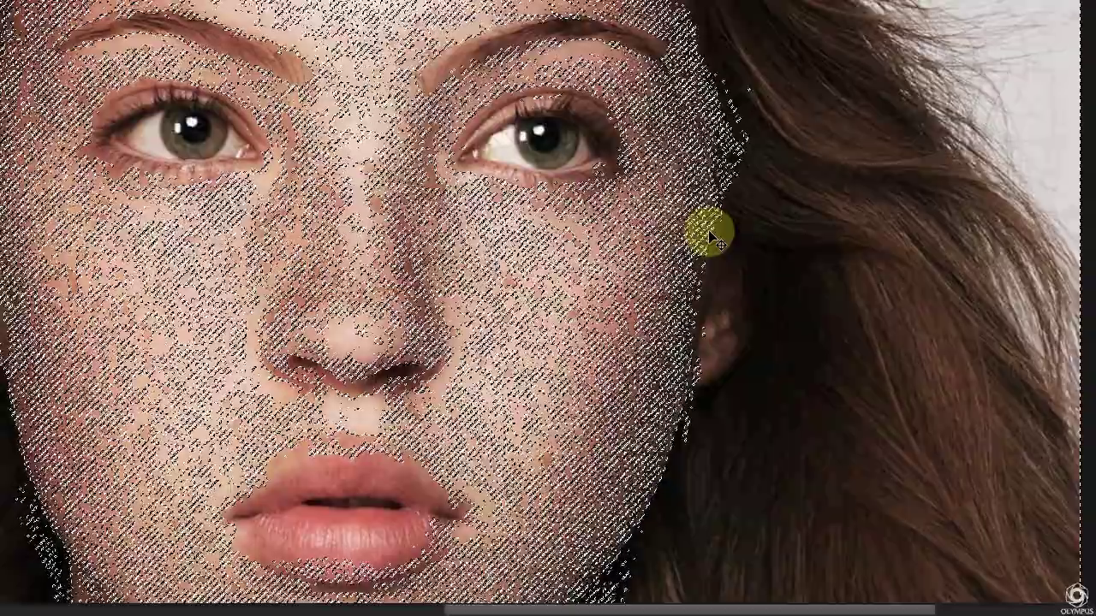
scroll(771, 197, up, 2)
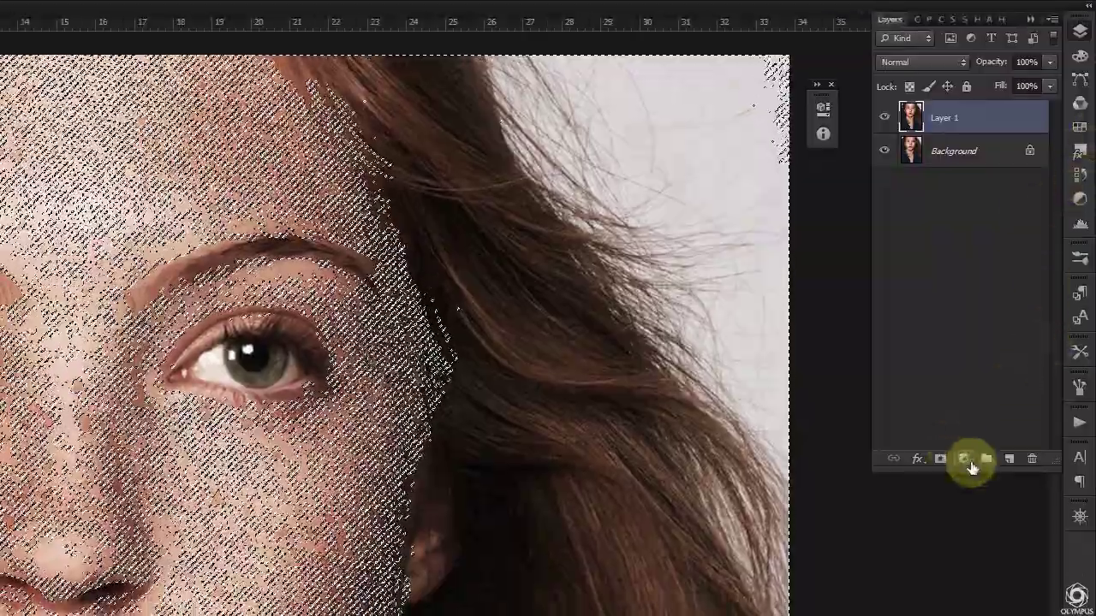
Step: Add a masked Curves 1 layer with its midpoint at Input 63, Output 58
click(971, 460)
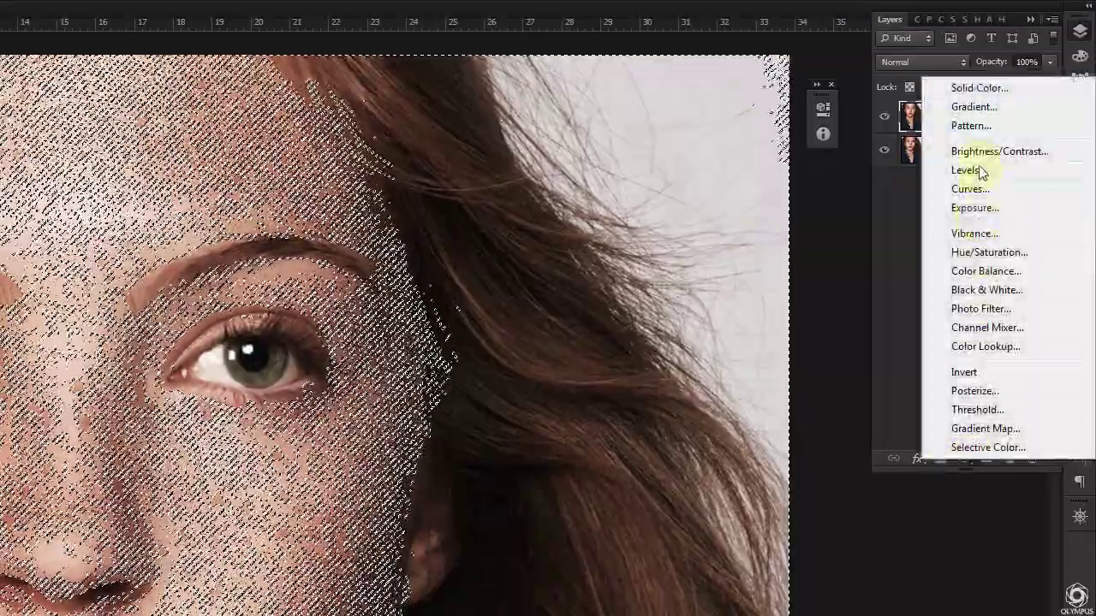
click(984, 188)
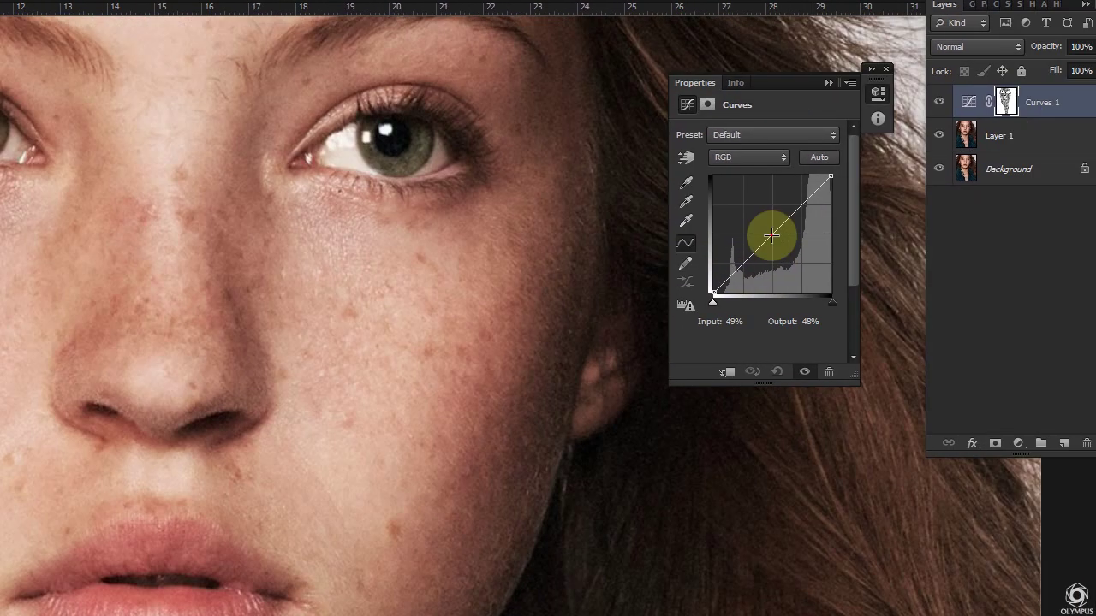
click(771, 235)
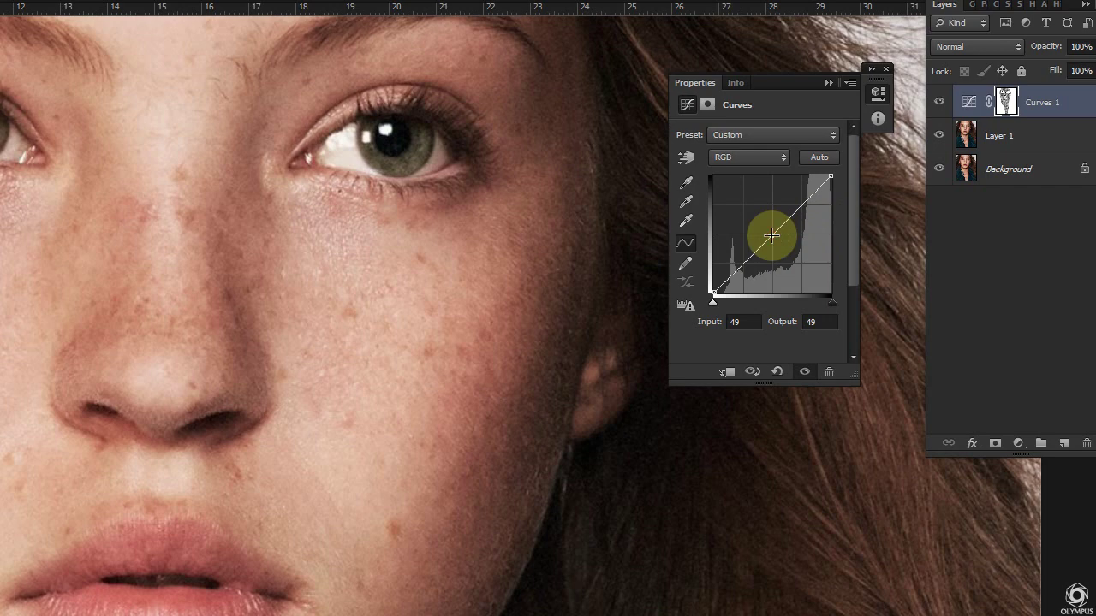
drag(771, 235, 776, 237)
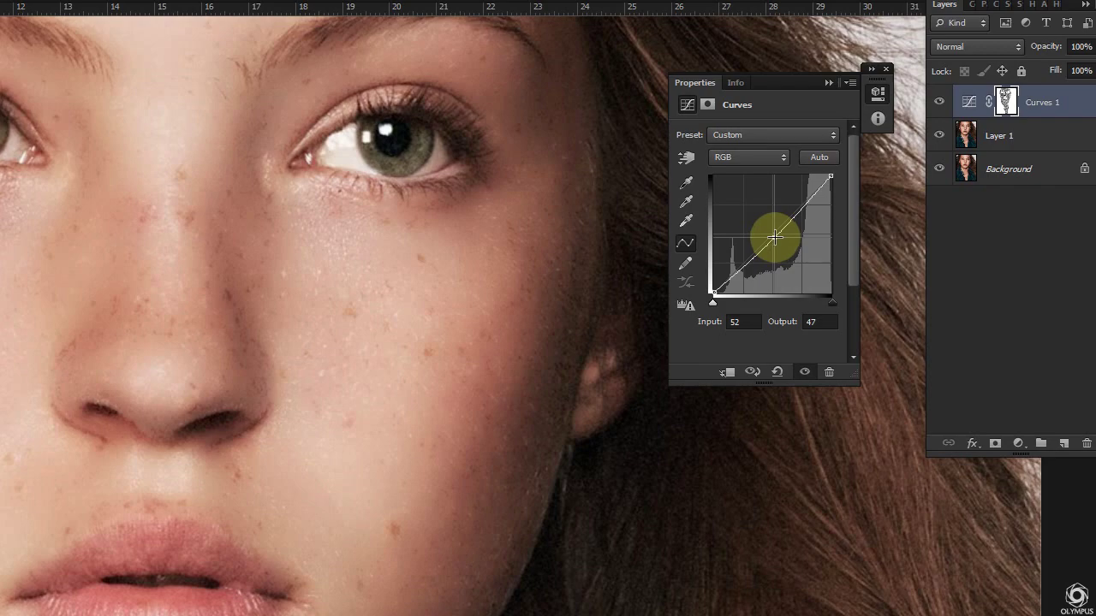
drag(774, 236, 784, 245)
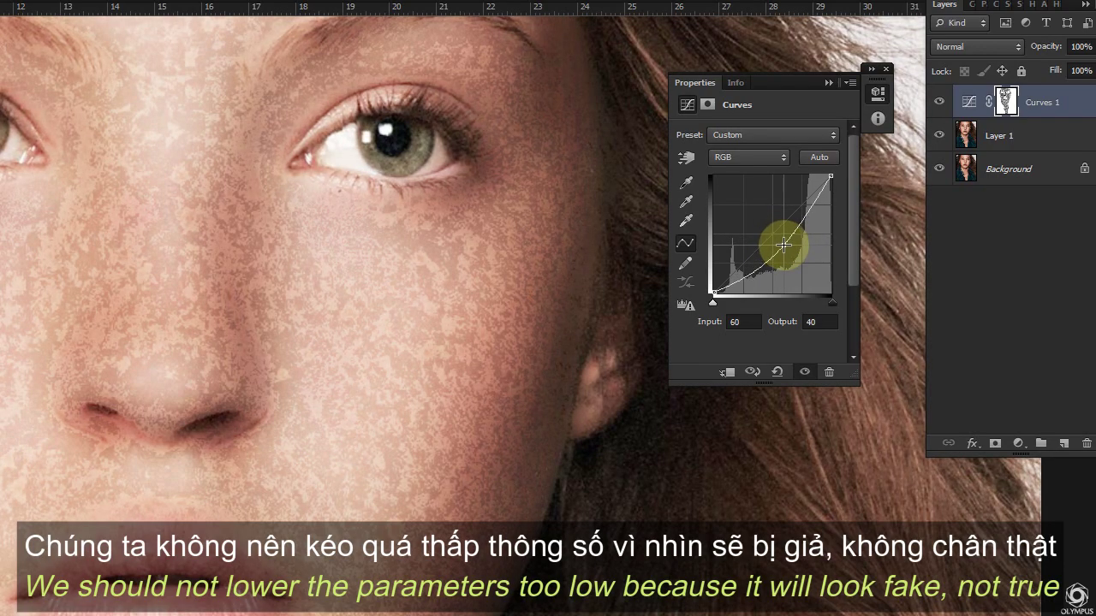
drag(783, 245, 774, 235)
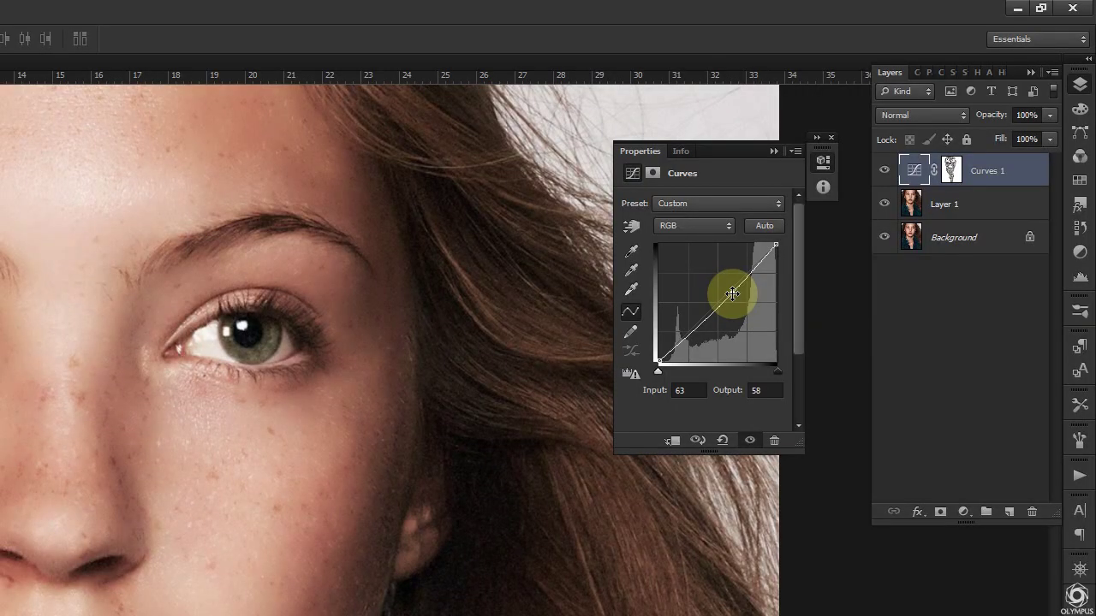
click(887, 169)
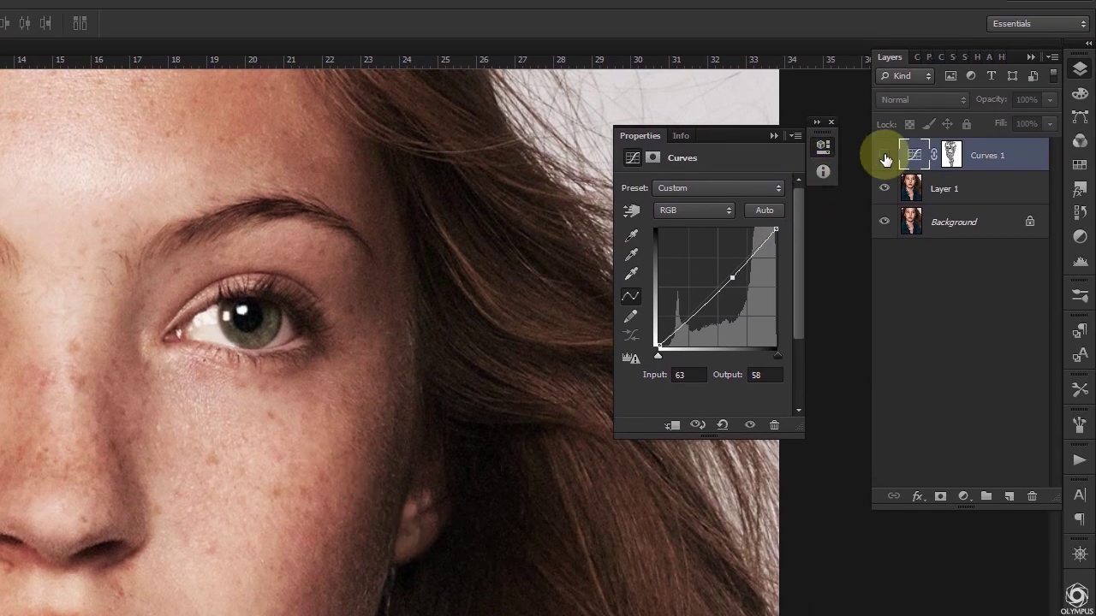
click(886, 160)
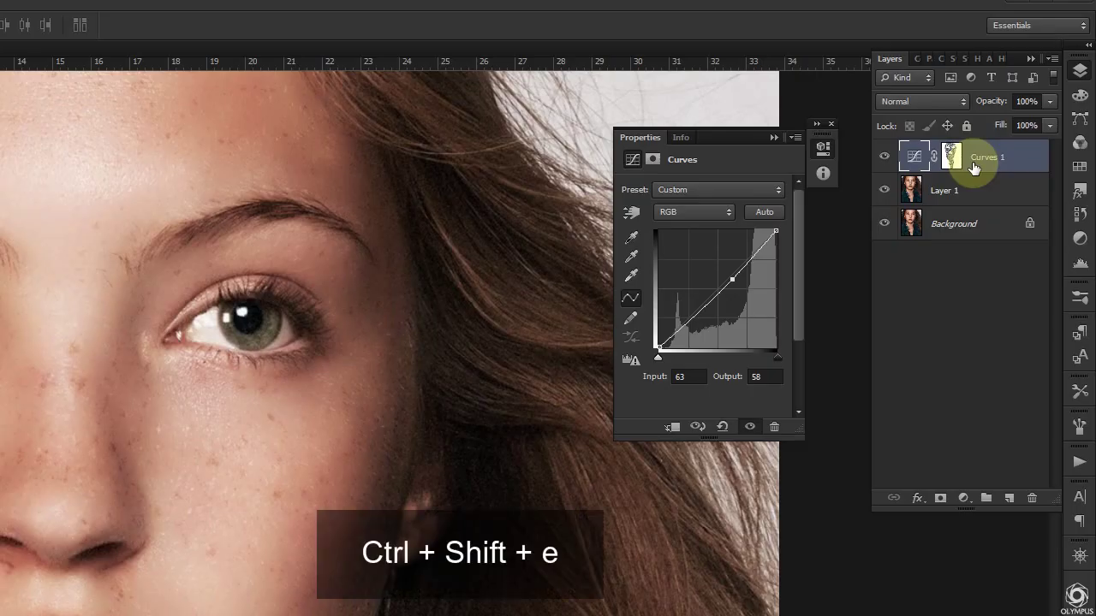
Step: Stamp visible layers into Layer 2 and bend a Curves 2 adjustment up to lighten skin
key(ctrl+alt+shift+e)
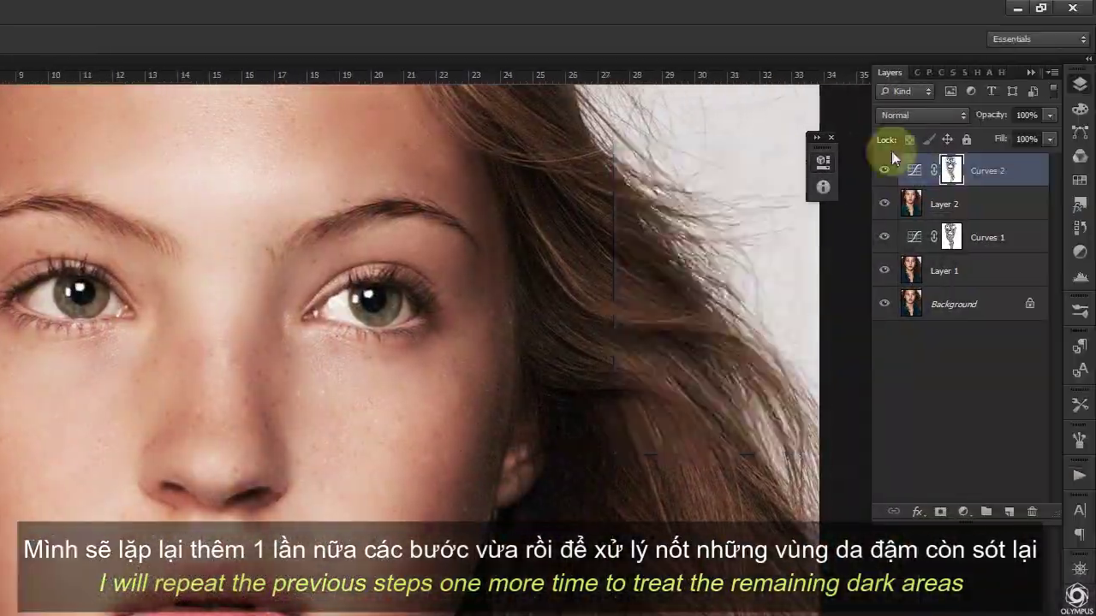
double_click(913, 174)
drag(721, 298, 721, 304)
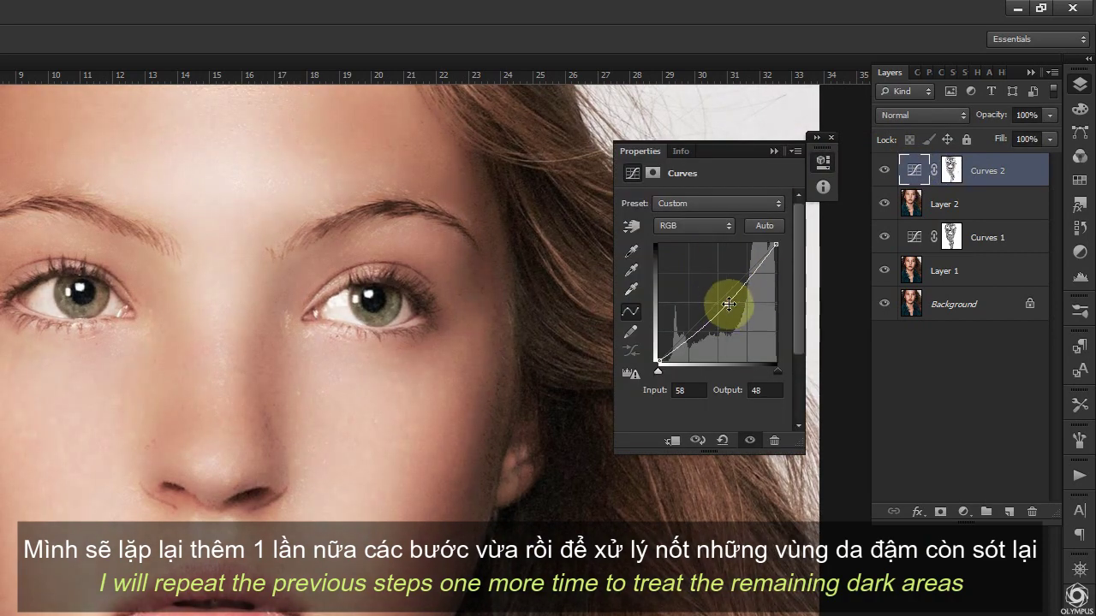
click(823, 160)
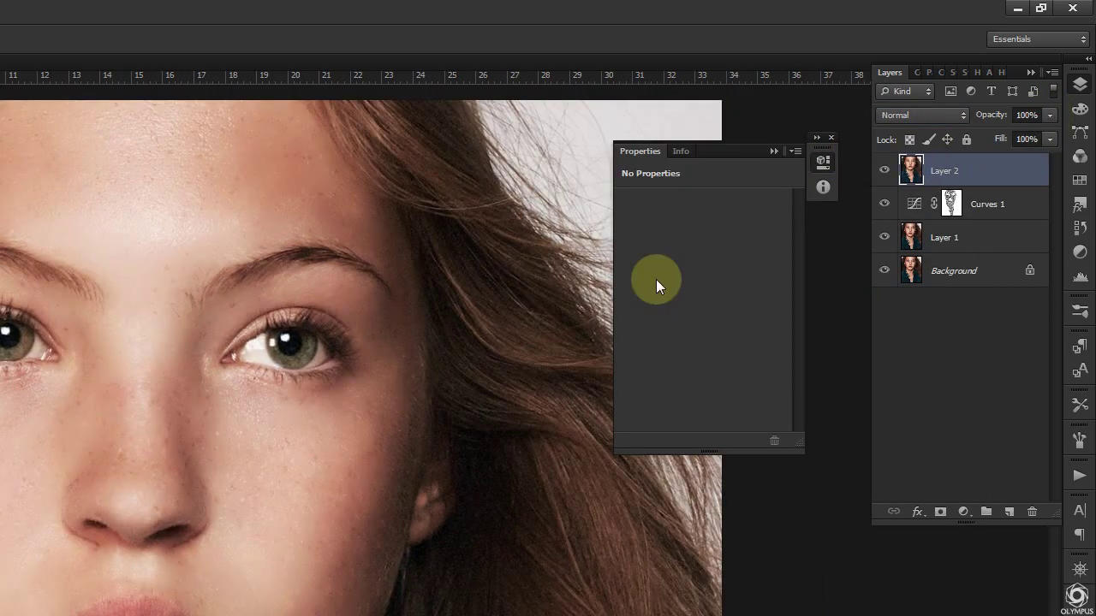